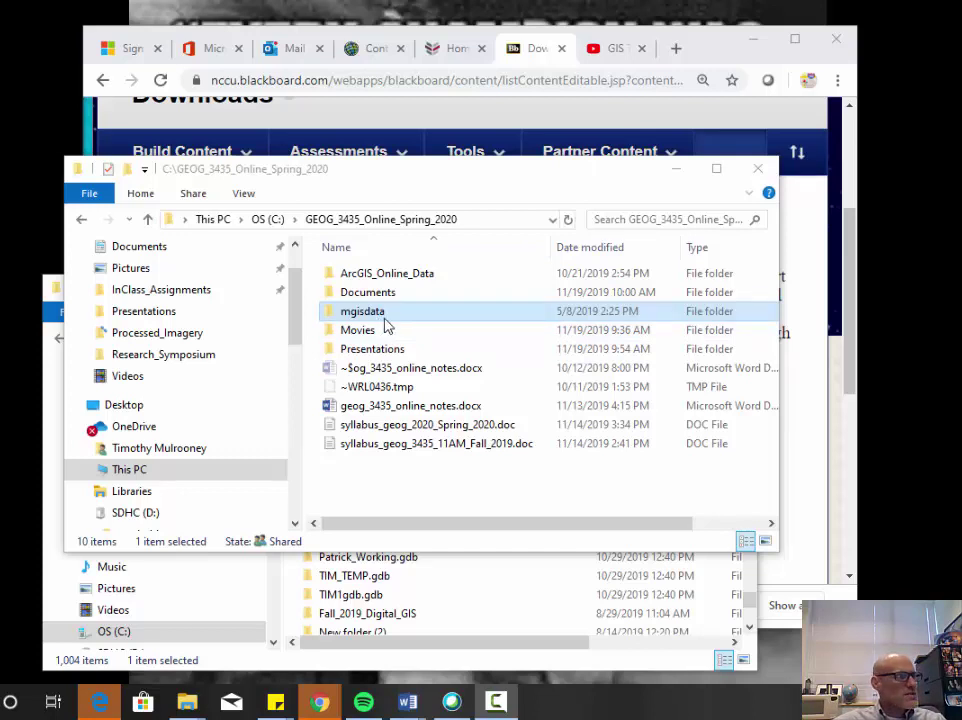
Examine the mgisdata folder in GEOG_3435_Online_Spring_2020, checking its subfolders and its size and file count properties
{"action": "double_click", "coordinate": [385, 313]}
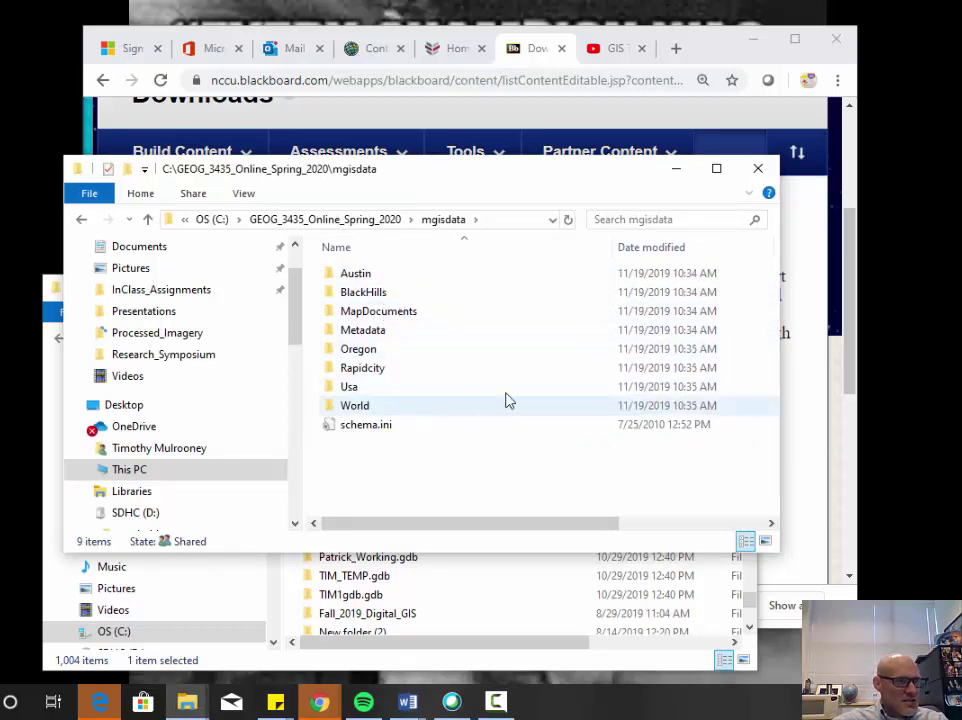
{"action": "left_click", "coordinate": [378, 220]}
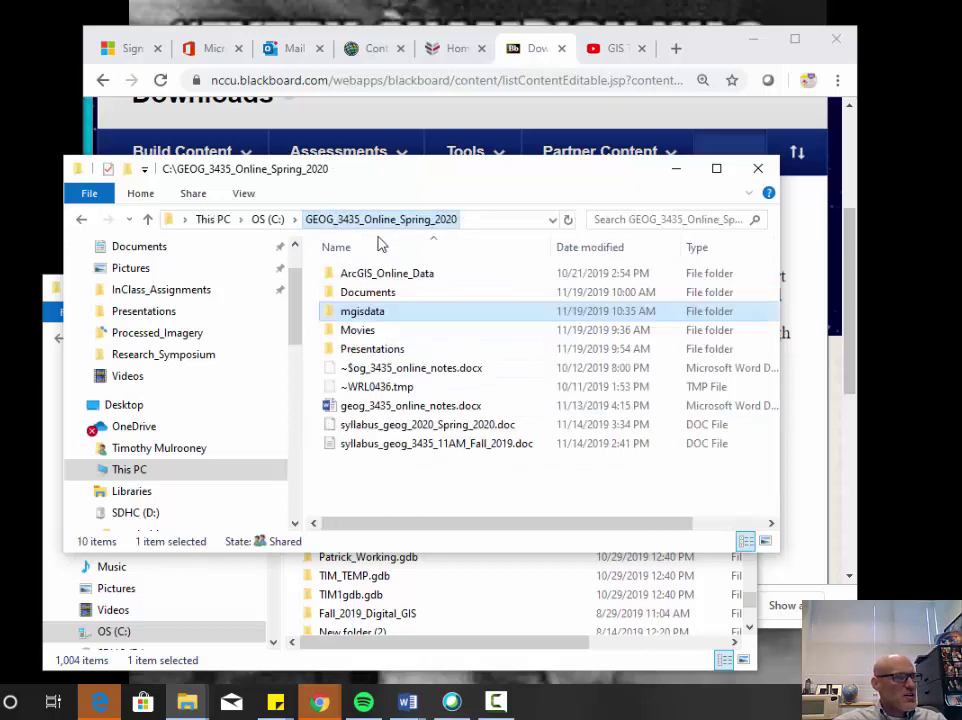
{"action": "right_click", "coordinate": [415, 316]}
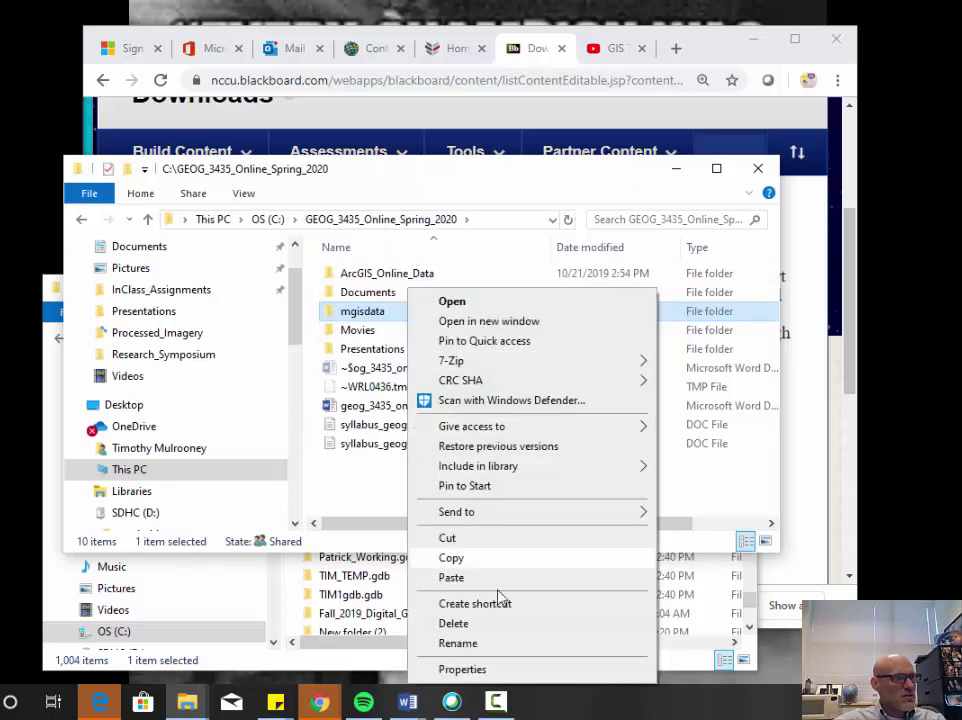
{"action": "left_click", "coordinate": [505, 669]}
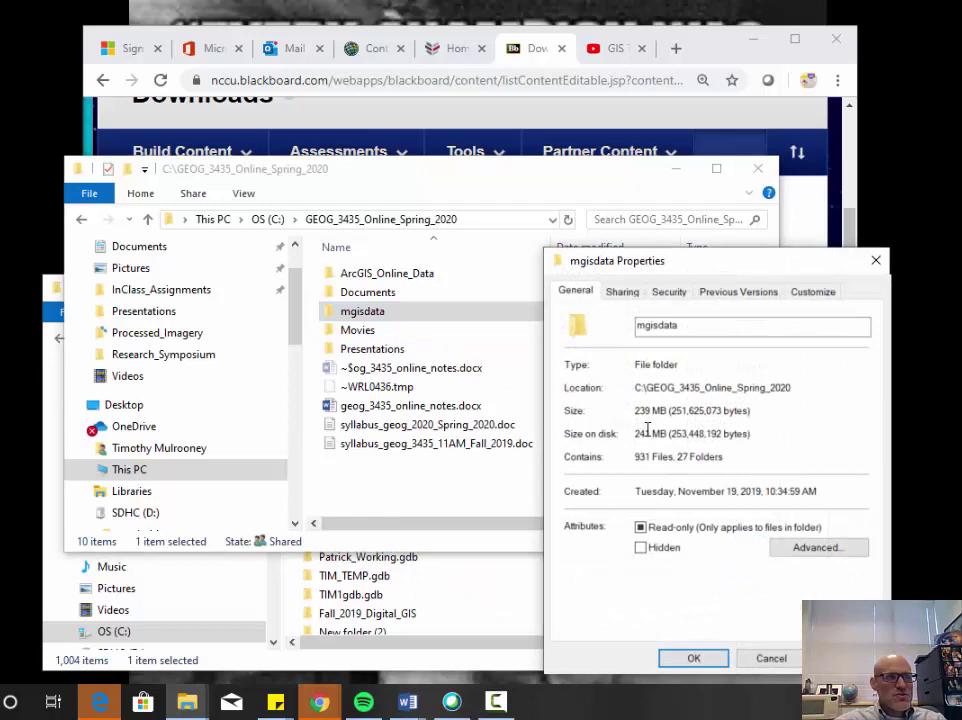
{"action": "left_click_drag", "start_coordinate": [785, 270], "coordinate": [679, 232]}
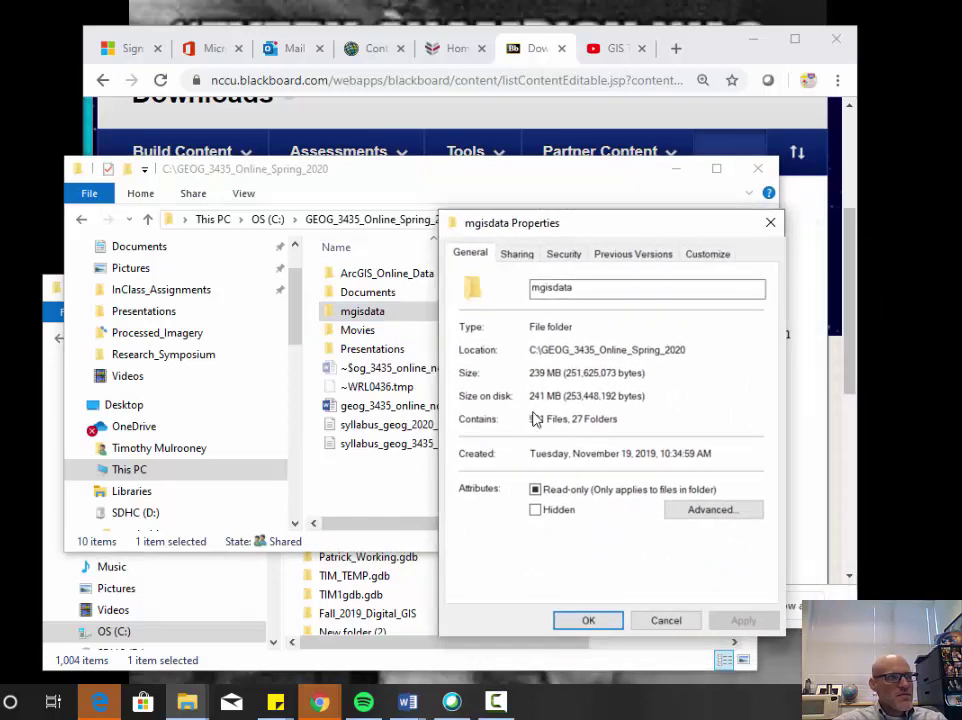
{"action": "left_click", "coordinate": [589, 620]}
{"action": "left_click_drag", "start_coordinate": [608, 178], "coordinate": [745, 155]}
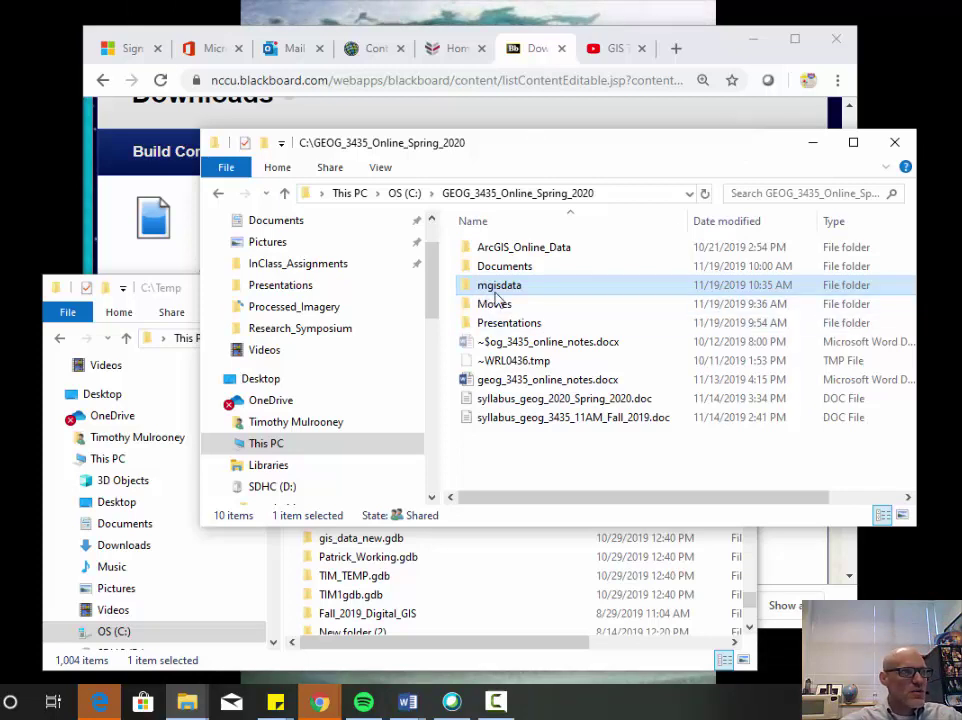
{"action": "mouse_move", "coordinate": [490, 292]}
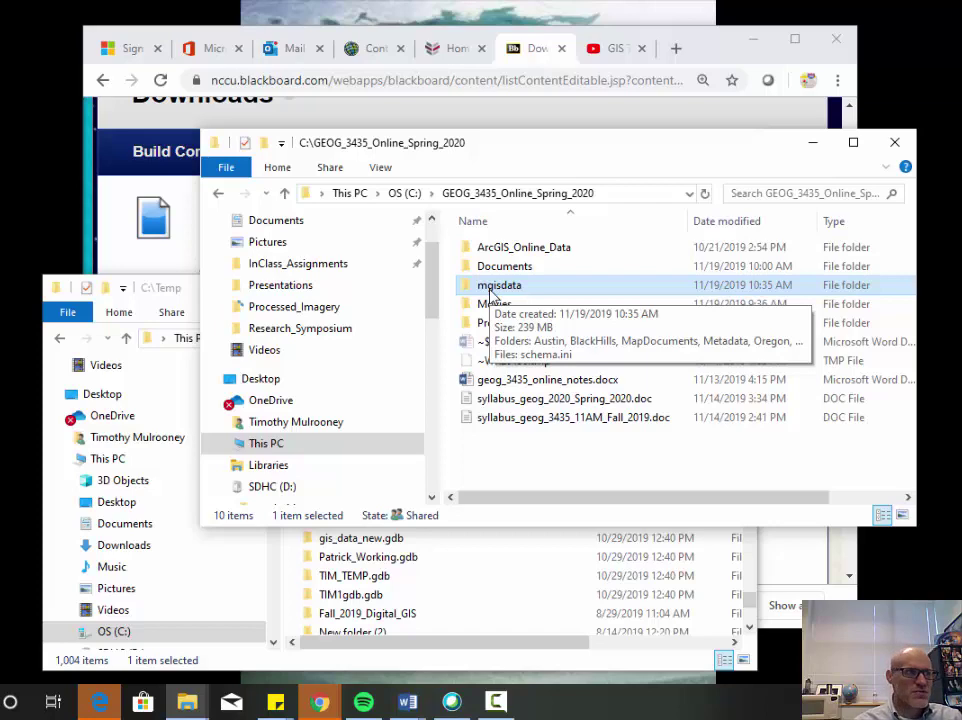
Download mgisdata.zip from the MGIS Data item on the Blackboard Downloads page and show the downloaded file in its folder
{"action": "left_click", "coordinate": [527, 52]}
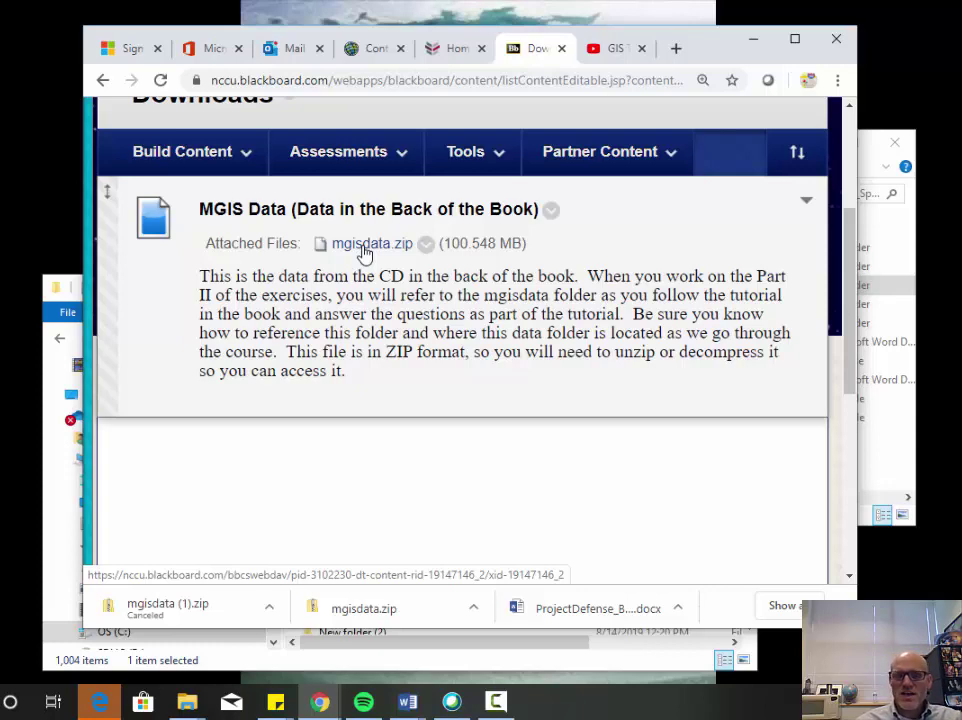
{"action": "left_click", "coordinate": [364, 250]}
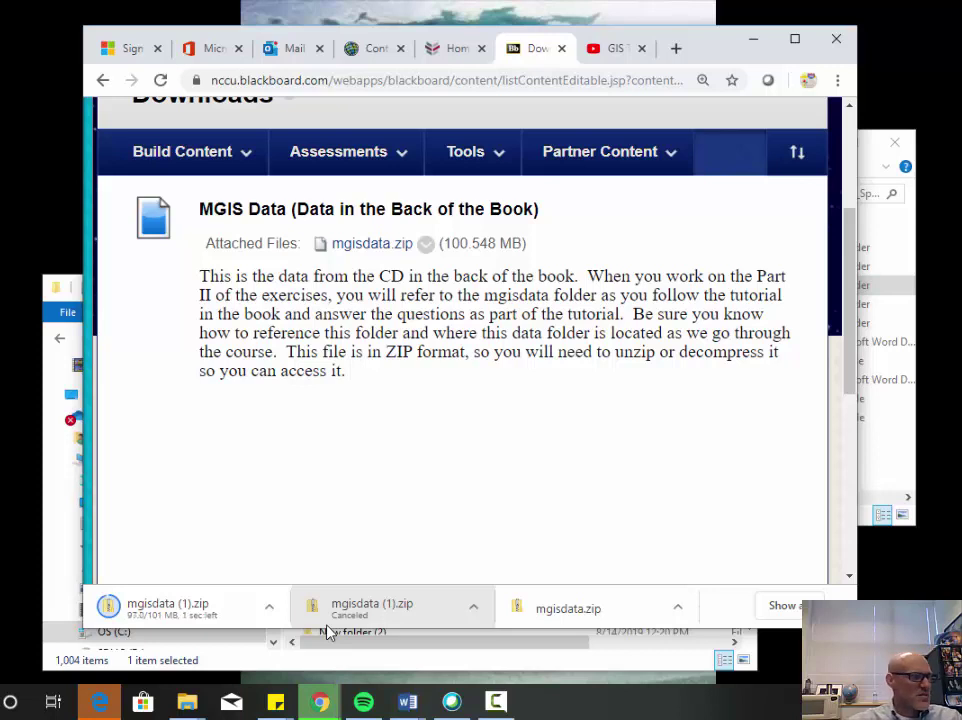
{"action": "left_click", "coordinate": [271, 610]}
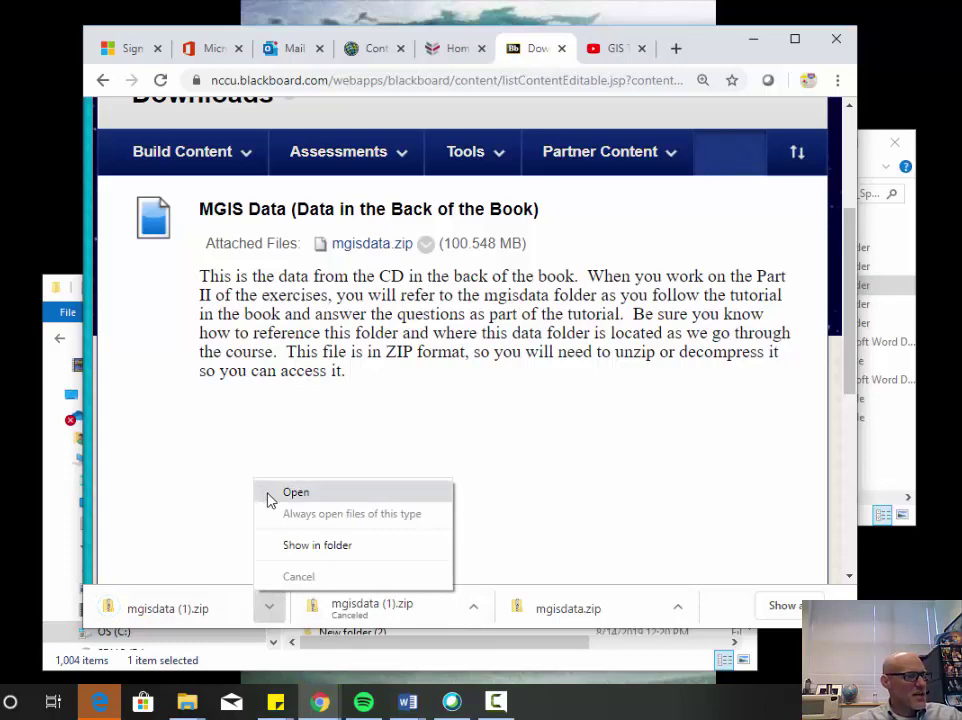
{"action": "left_click", "coordinate": [300, 548]}
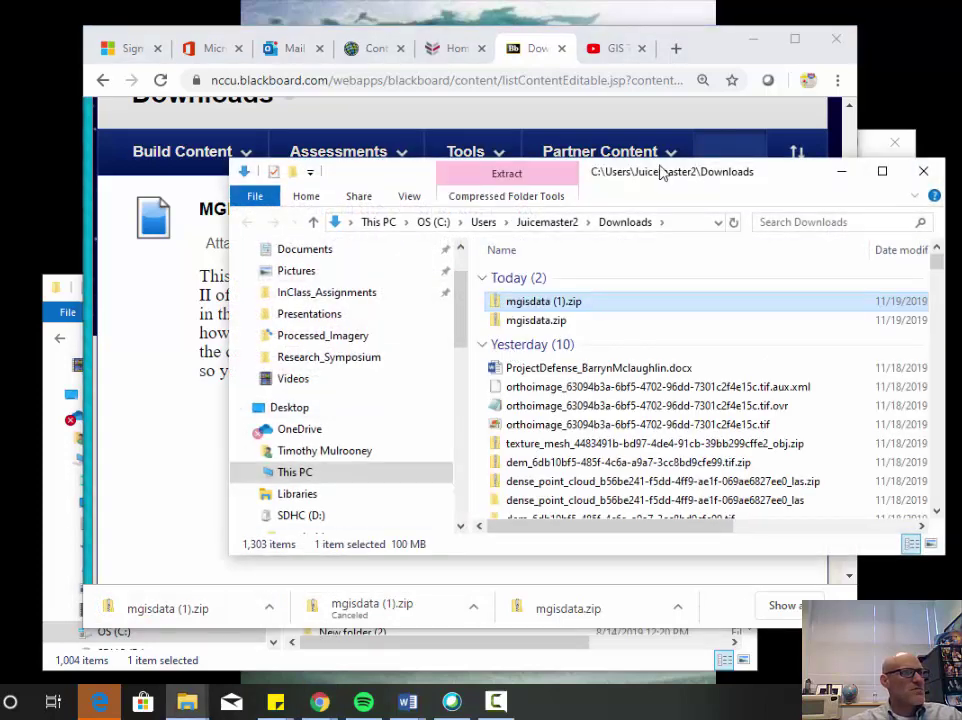
{"action": "left_click_drag", "start_coordinate": [689, 160], "coordinate": [531, 177]}
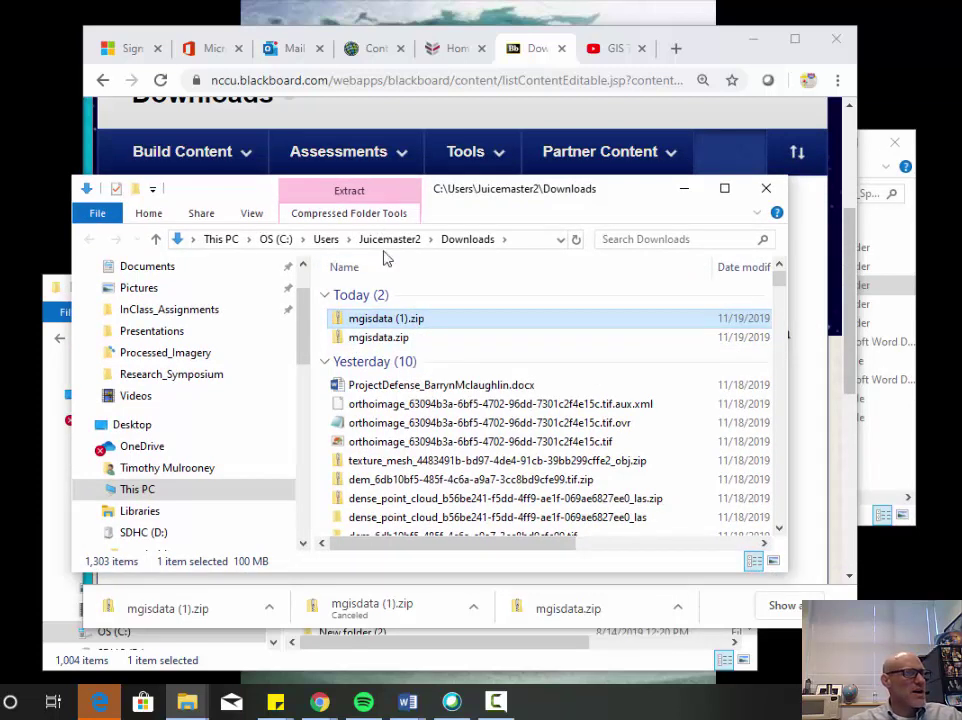
Display the compressed folder extraction tools and look inside mgisdata.zip before returning to the Downloads folder
{"action": "right_click", "coordinate": [421, 324]}
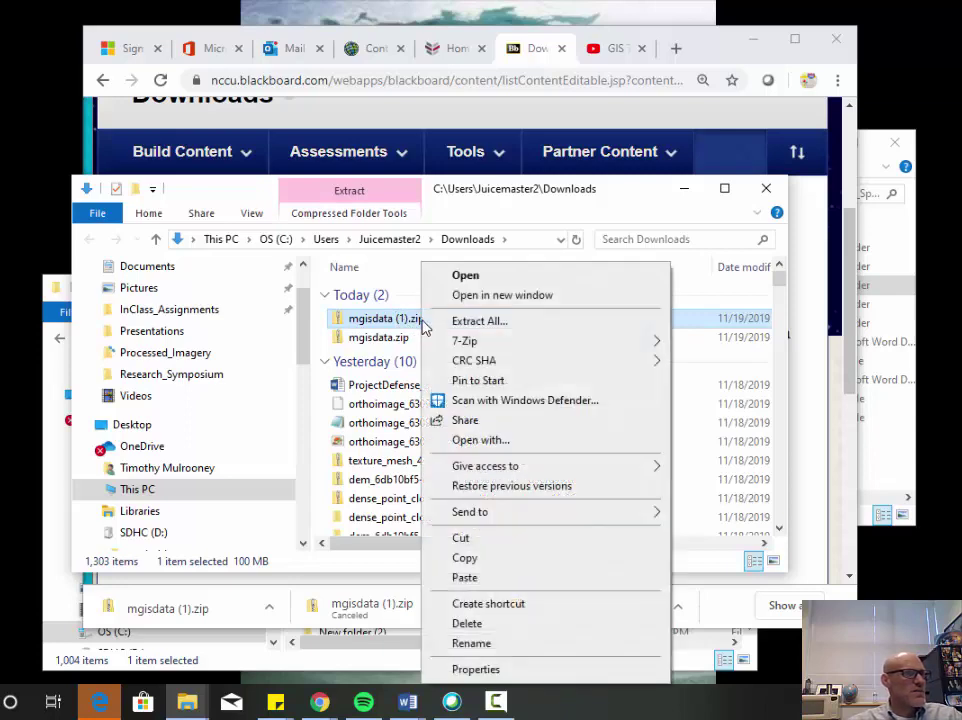
{"action": "left_click", "coordinate": [370, 194]}
{"action": "left_click", "coordinate": [370, 194]}
{"action": "left_click", "coordinate": [390, 421]}
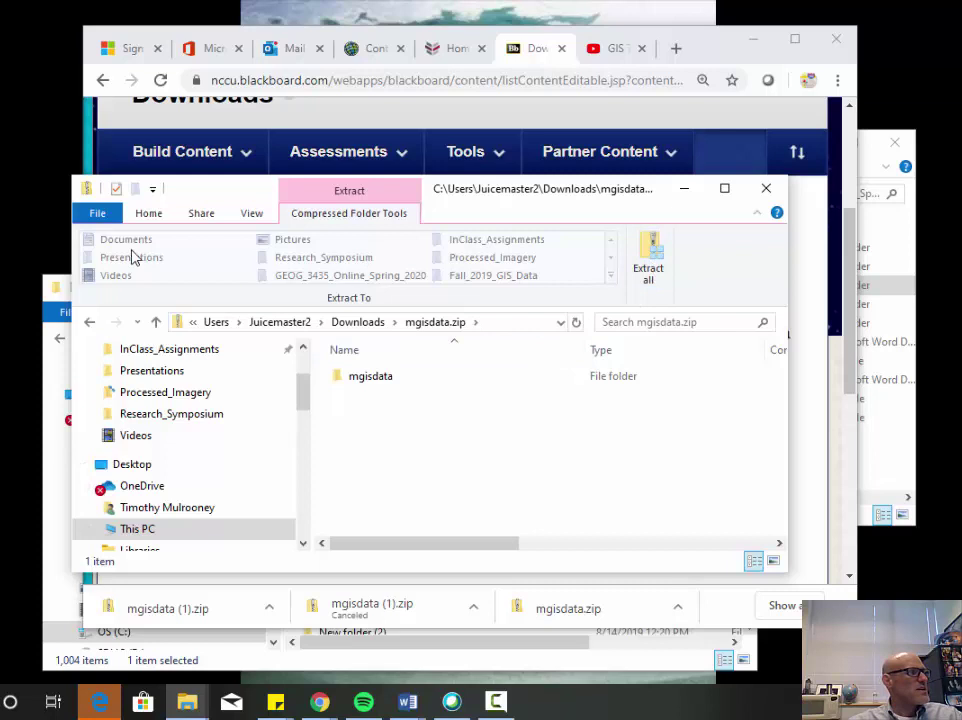
{"action": "left_click", "coordinate": [363, 324]}
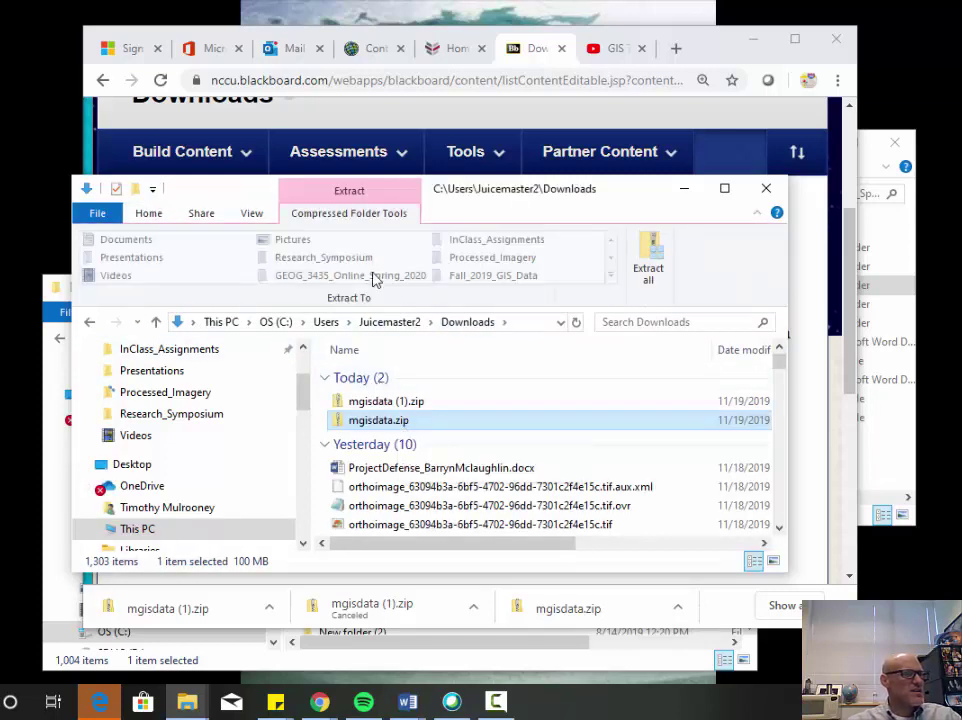
Start extracting all files from mgisdata.zip and browse to the OS (C:) drive for the destination
{"action": "right_click", "coordinate": [425, 421]}
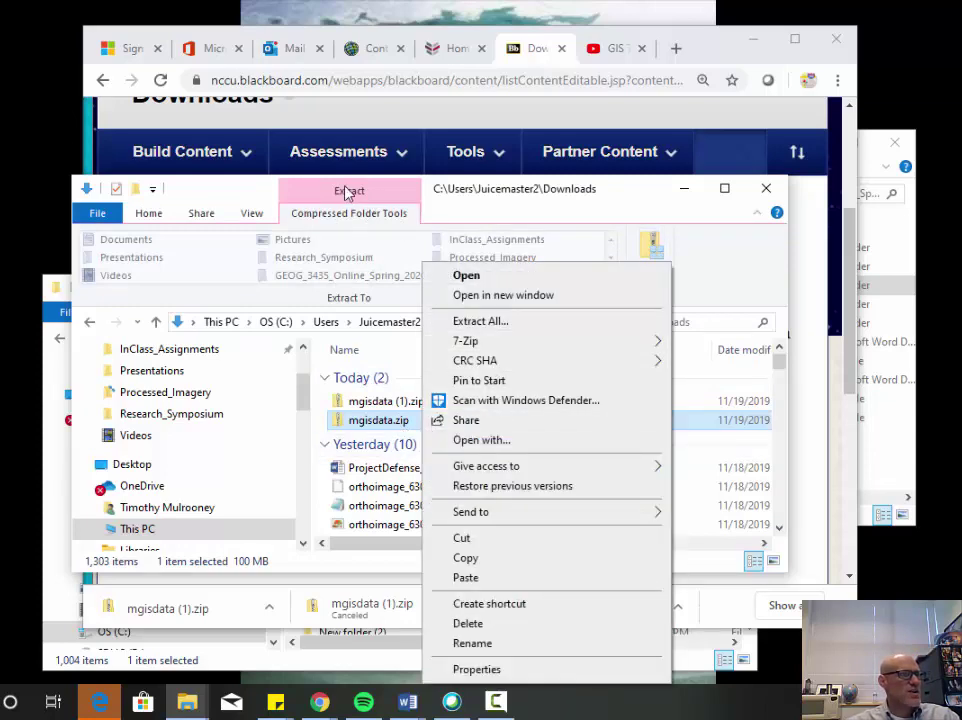
{"action": "key", "text": "Escape"}
{"action": "left_click", "coordinate": [649, 258]}
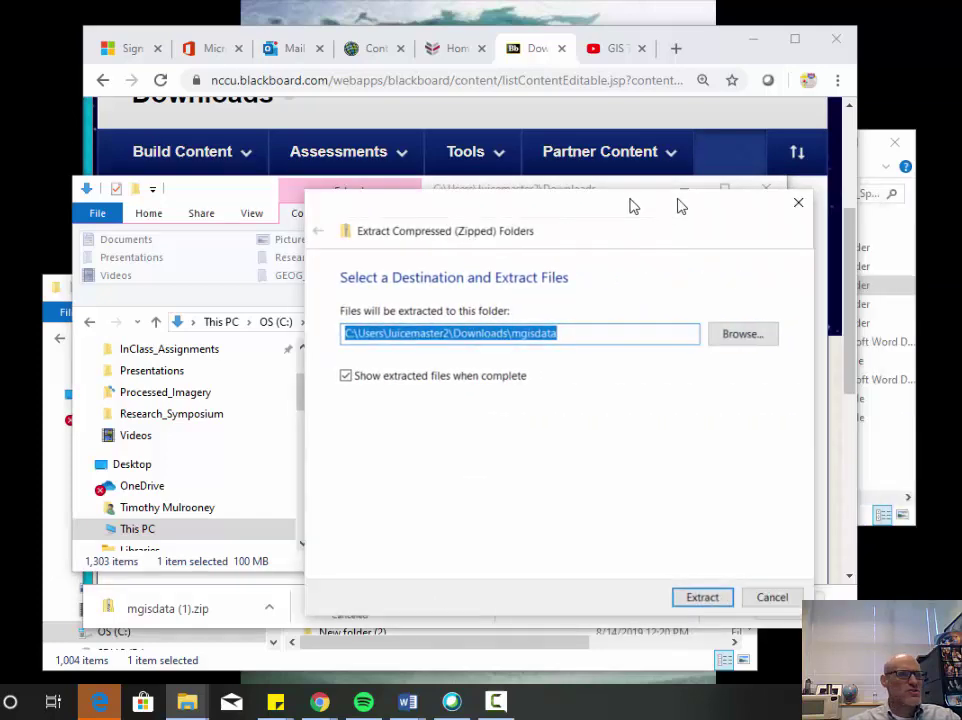
{"action": "left_click_drag", "start_coordinate": [676, 204], "coordinate": [533, 206]}
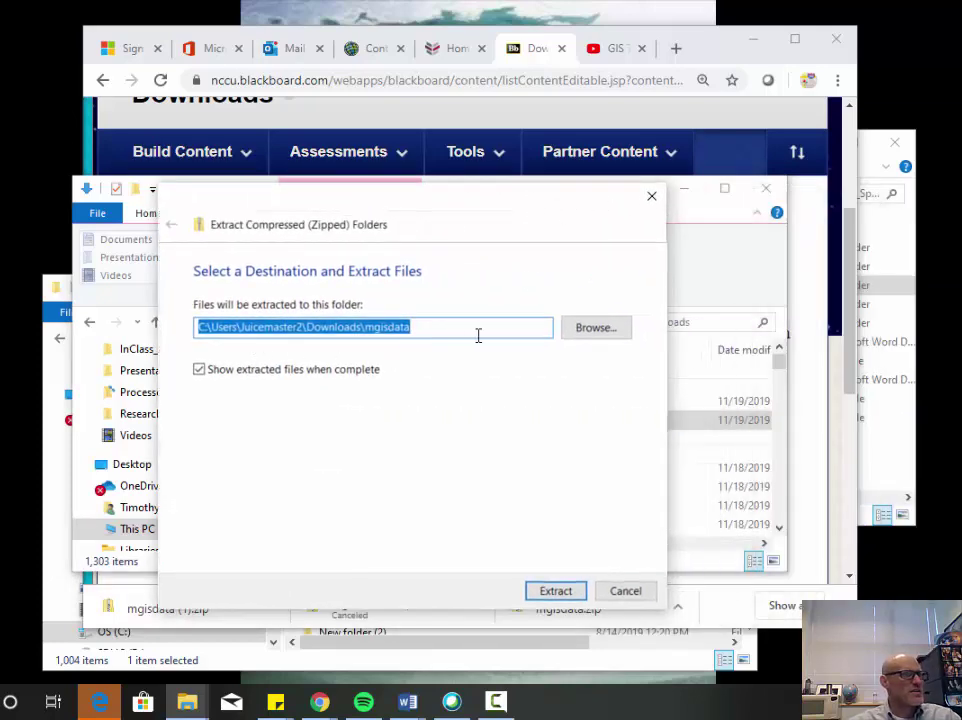
{"action": "left_click", "coordinate": [616, 336]}
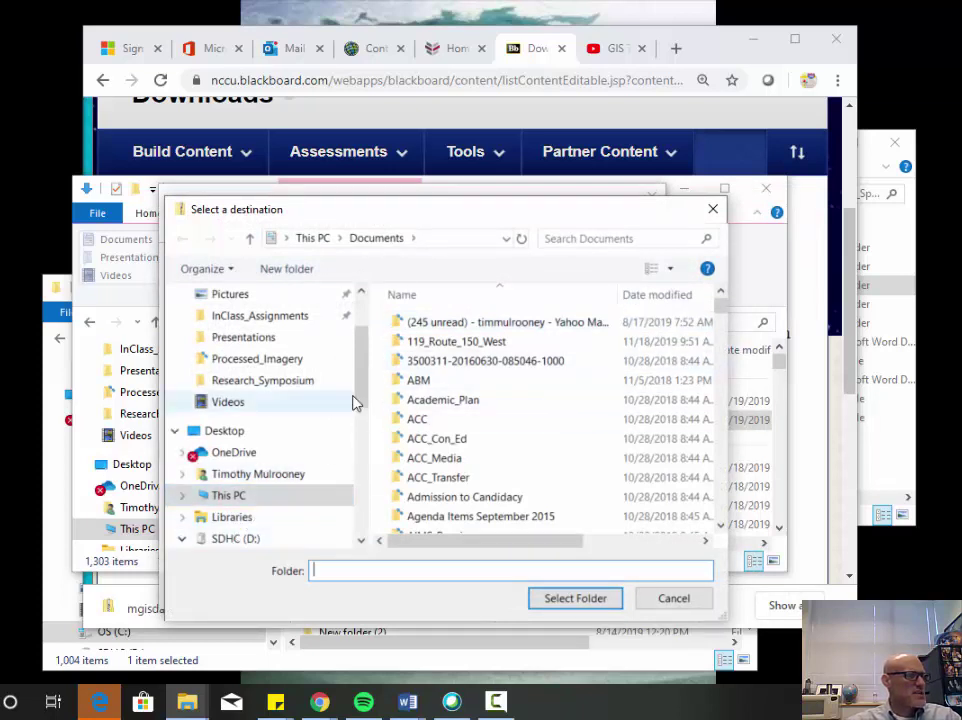
{"action": "scroll", "coordinate": [363, 403], "scroll_direction": "down", "scroll_amount": 1}
{"action": "scroll", "coordinate": [363, 403], "scroll_direction": "down", "scroll_amount": 2}
{"action": "left_click", "coordinate": [255, 340]}
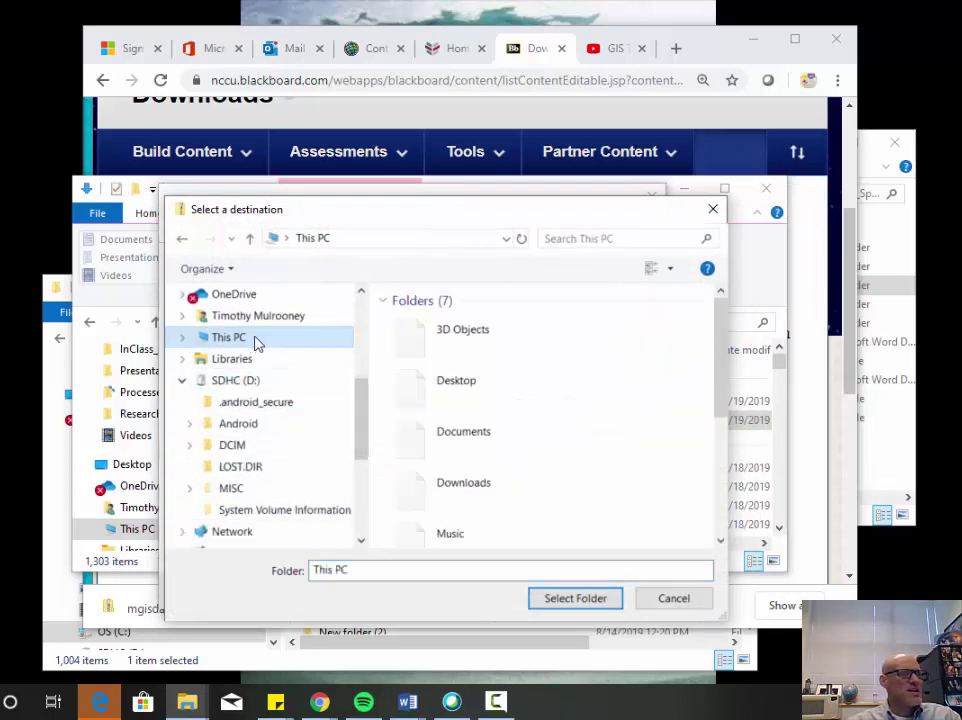
{"action": "left_click_drag", "start_coordinate": [724, 357], "coordinate": [721, 453]}
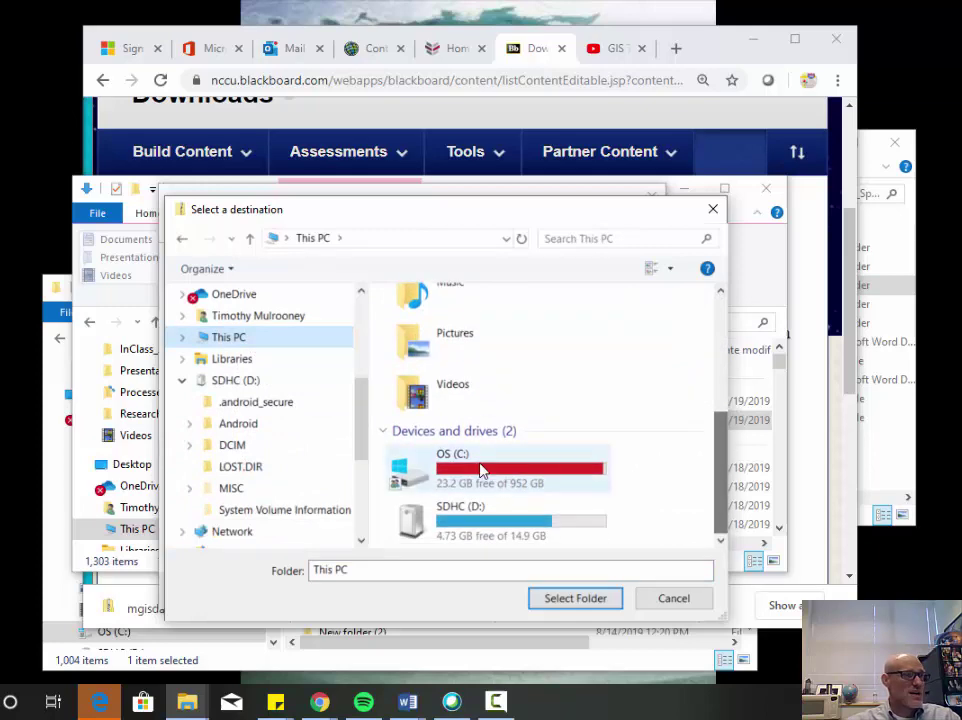
{"action": "double_click", "coordinate": [481, 466]}
Choose the Demo folder inside Temp as the destination and extract the files to C:\Temp\Demo
{"action": "left_click_drag", "start_coordinate": [725, 318], "coordinate": [718, 493]}
{"action": "scroll", "coordinate": [540, 478], "scroll_direction": "down", "scroll_amount": 3}
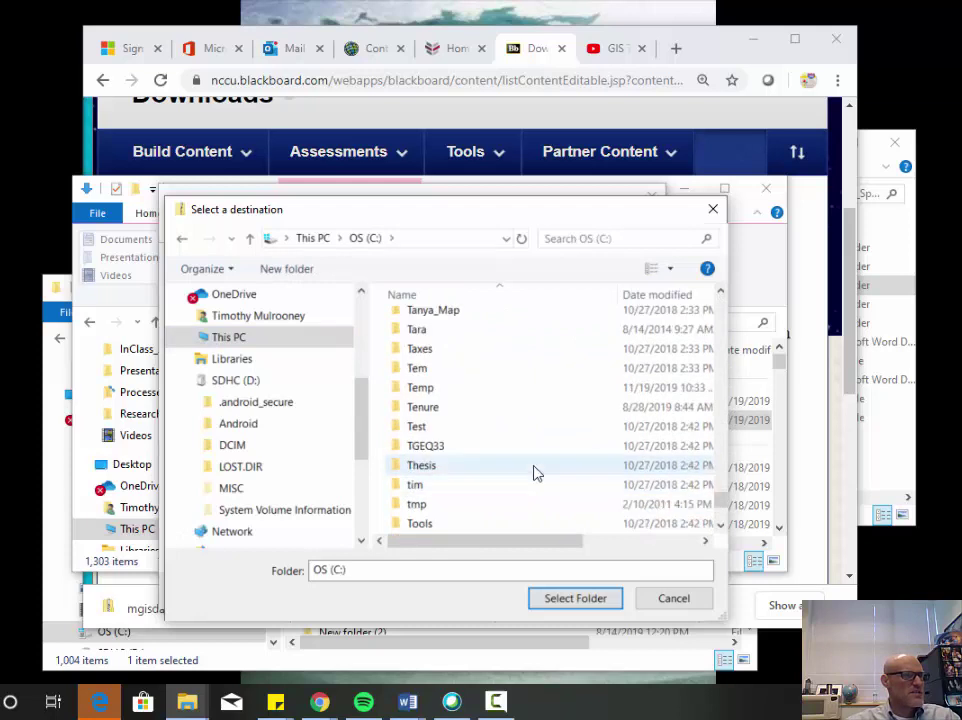
{"action": "double_click", "coordinate": [466, 390]}
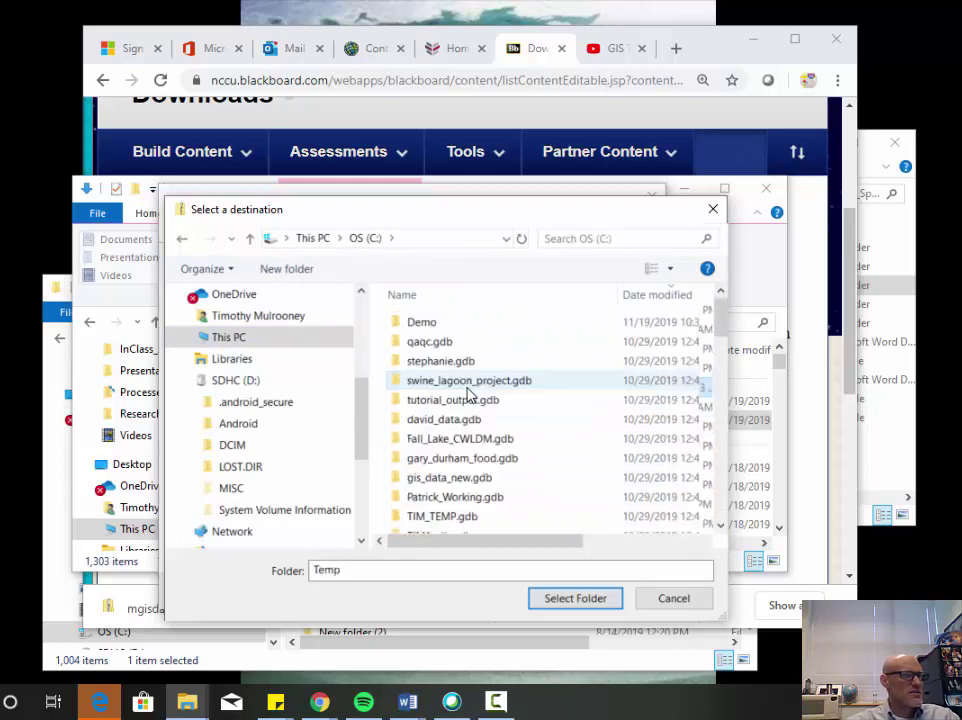
{"action": "double_click", "coordinate": [473, 328]}
{"action": "left_click", "coordinate": [361, 238]}
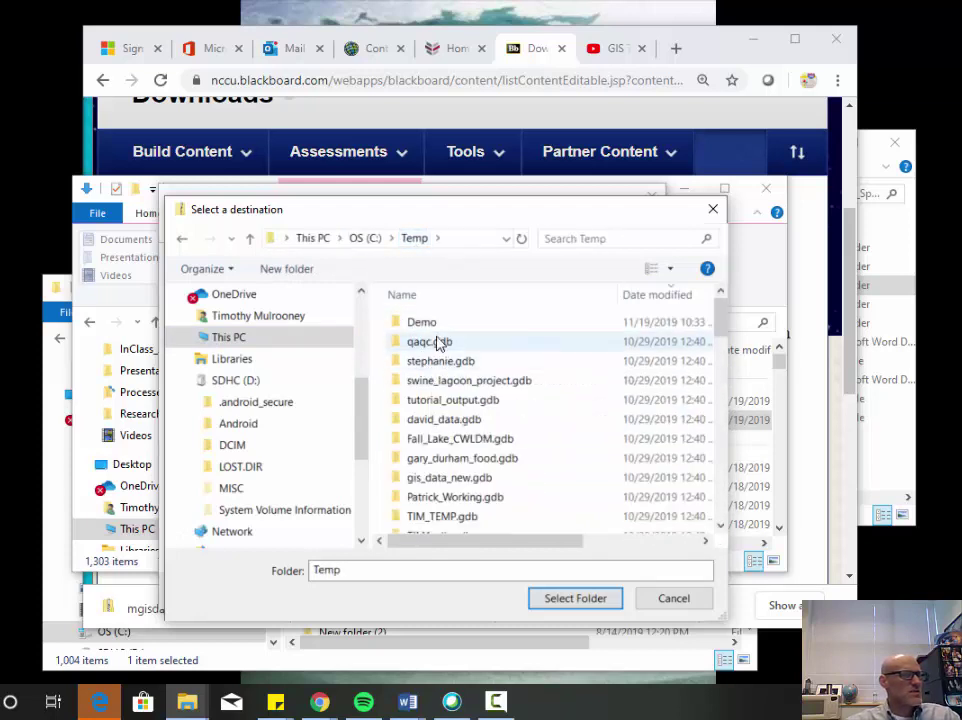
{"action": "left_click", "coordinate": [577, 600]}
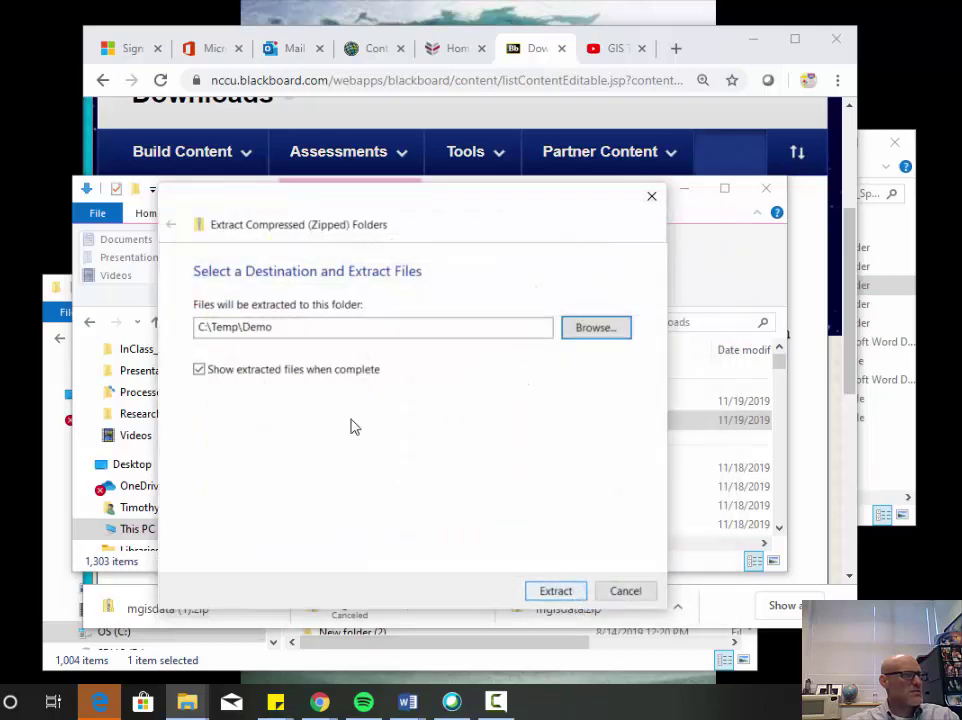
{"action": "left_click", "coordinate": [557, 592]}
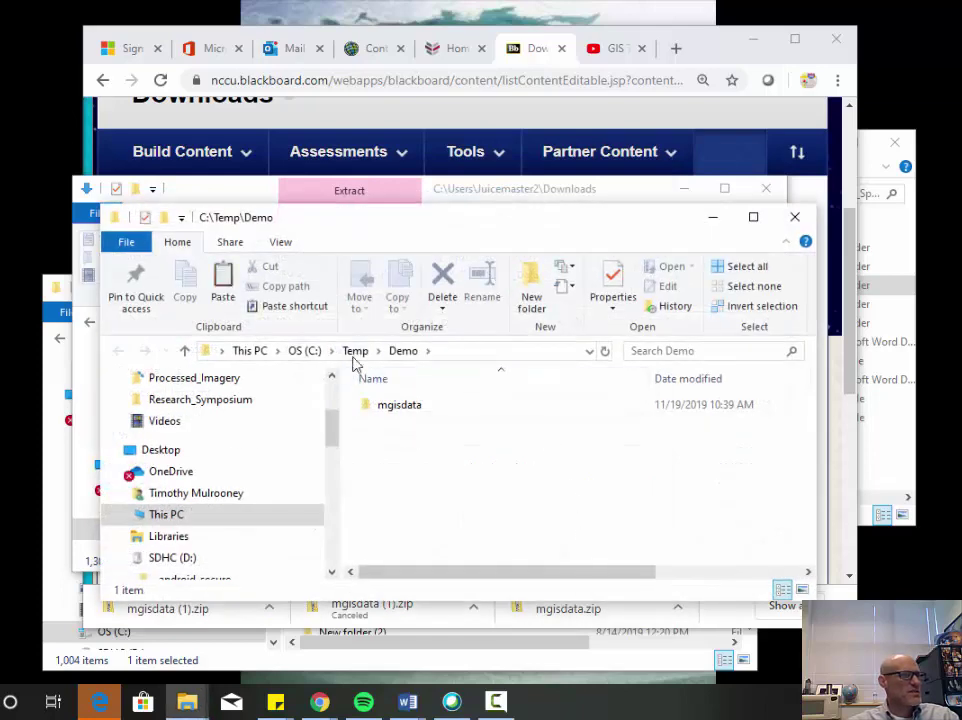
Browse from Temp through Demo into the extracted mgisdata folder to check its contents
{"action": "left_click", "coordinate": [356, 353]}
{"action": "double_click", "coordinate": [438, 556]}
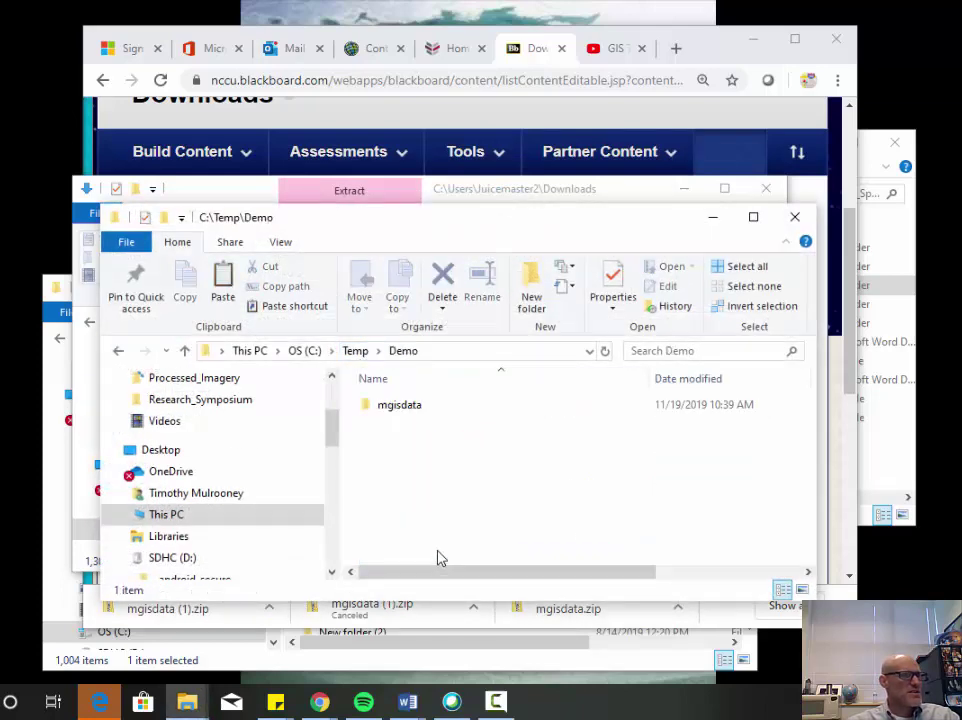
{"action": "double_click", "coordinate": [446, 411]}
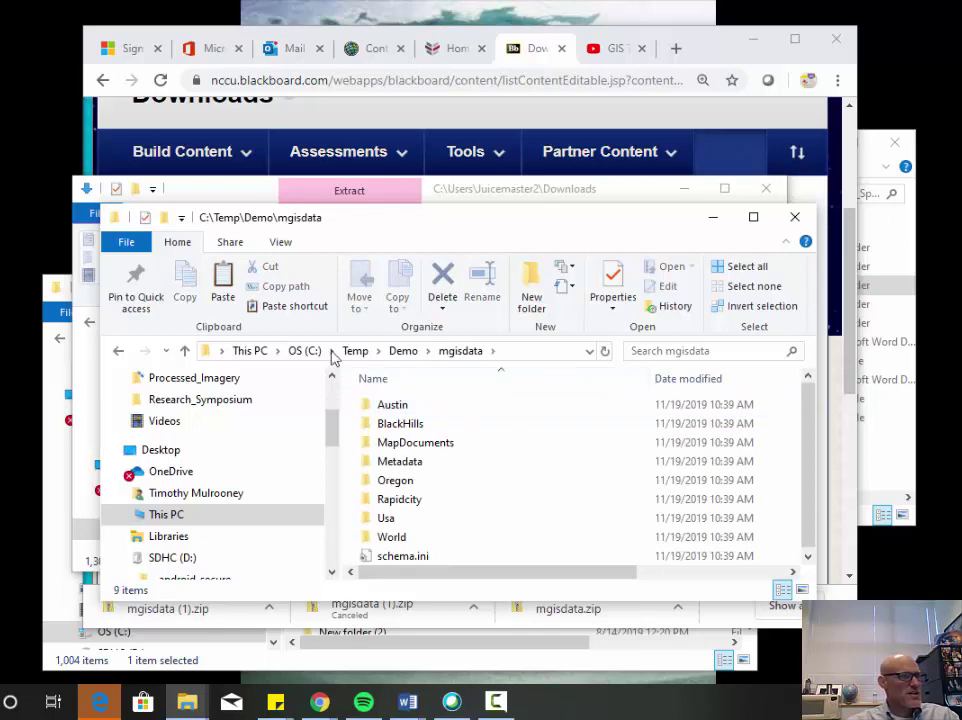